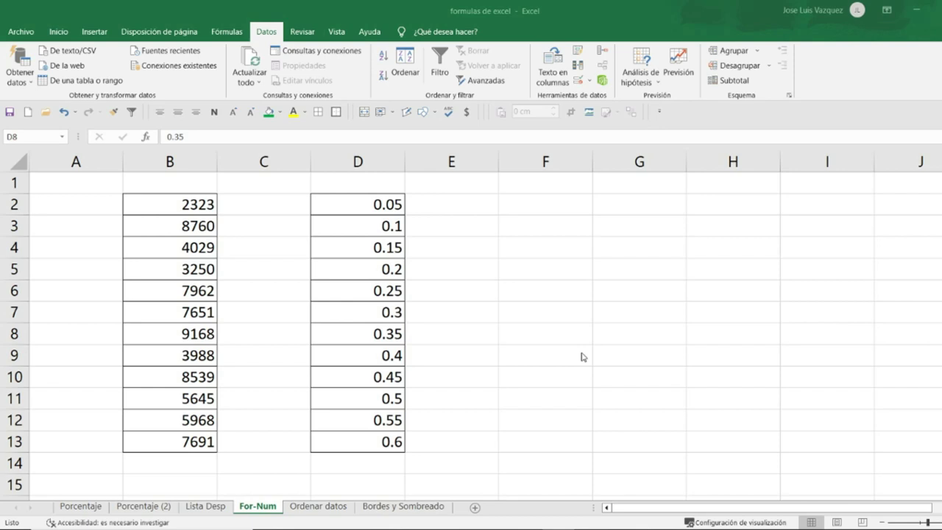
Apply comma style to B2:B13 so values show thousands separators and two decimals, e.g. 2,323.00
click(353, 208)
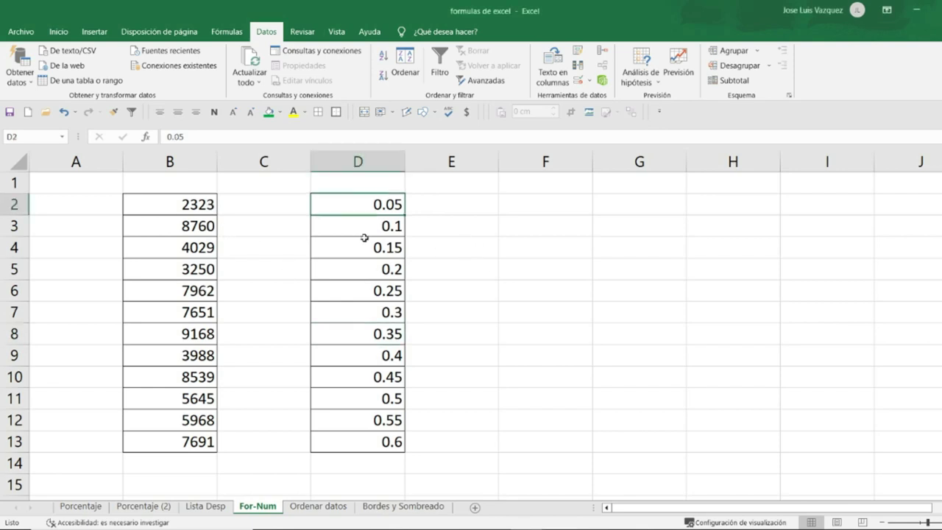
shift+click(390, 312)
click(494, 318)
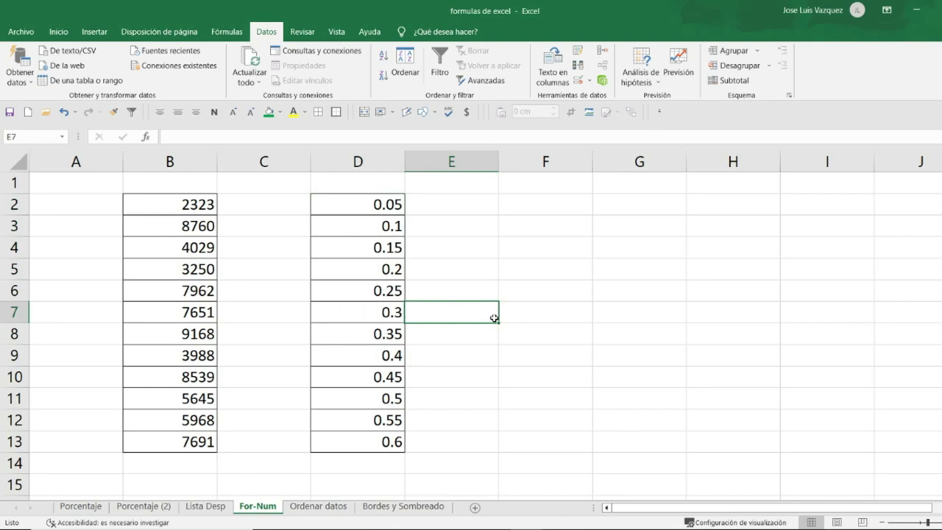
drag(175, 207, 188, 370)
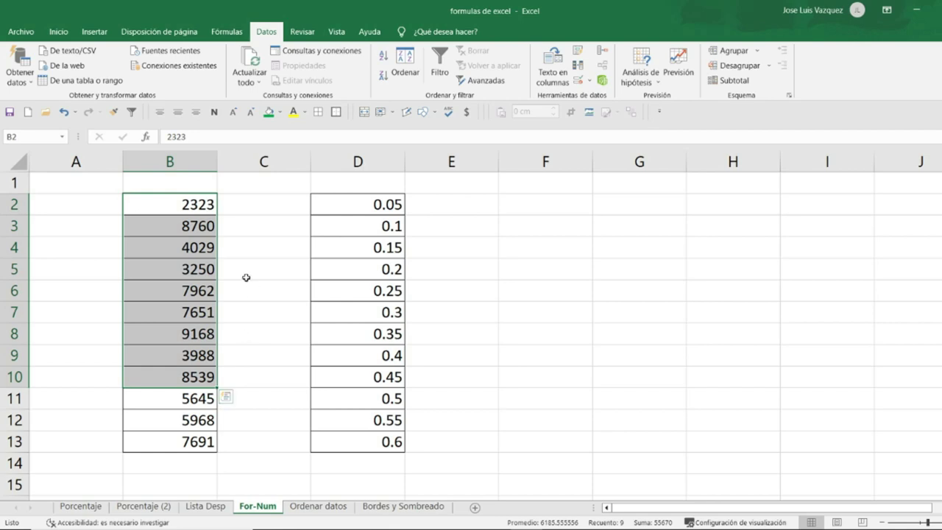
click(58, 31)
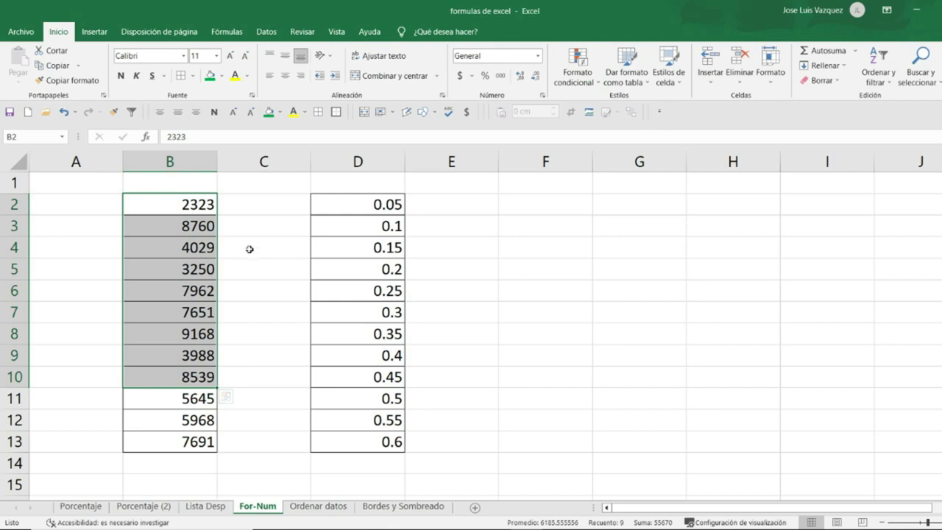
drag(199, 205, 195, 442)
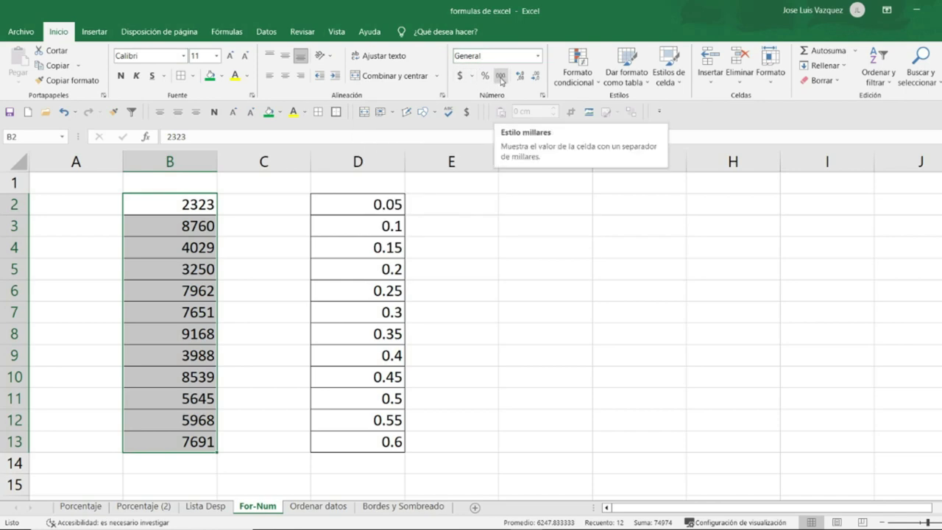
click(500, 78)
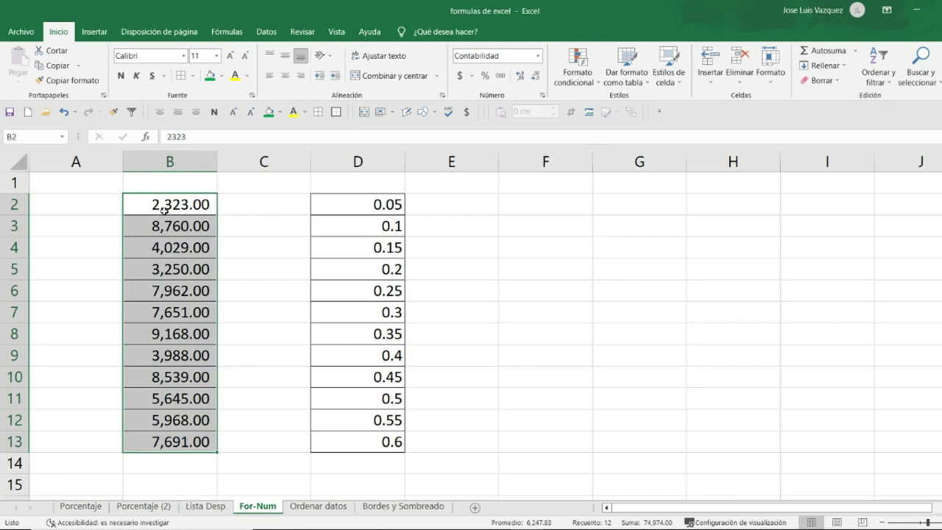
Reselect B2:B13 and adjust its decimals until it shows whole numbers like 2,323 and 7,691
click(265, 428)
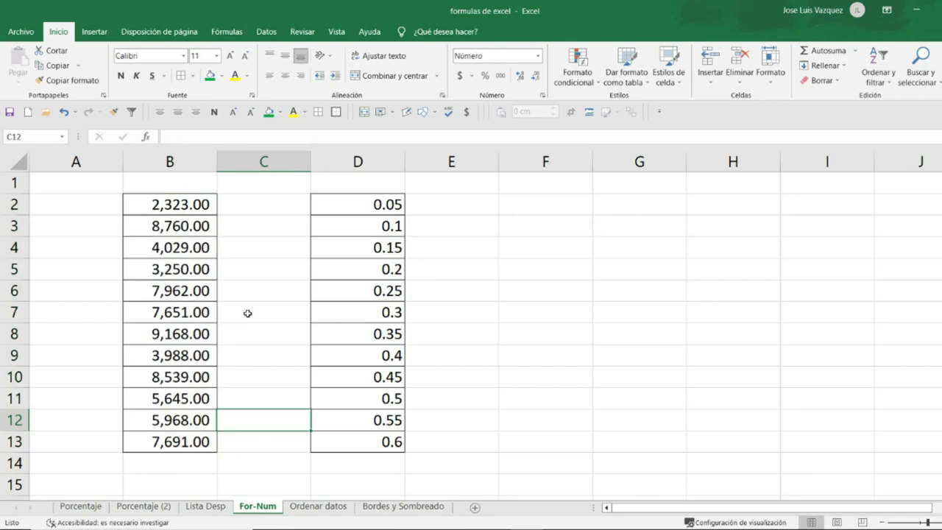
click(238, 230)
drag(204, 212, 207, 439)
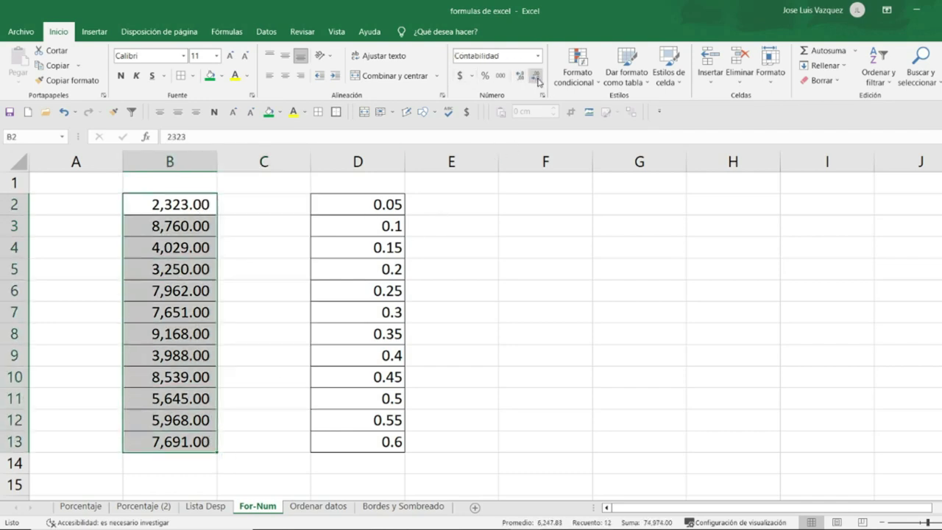
click(537, 78)
click(520, 78)
click(520, 79)
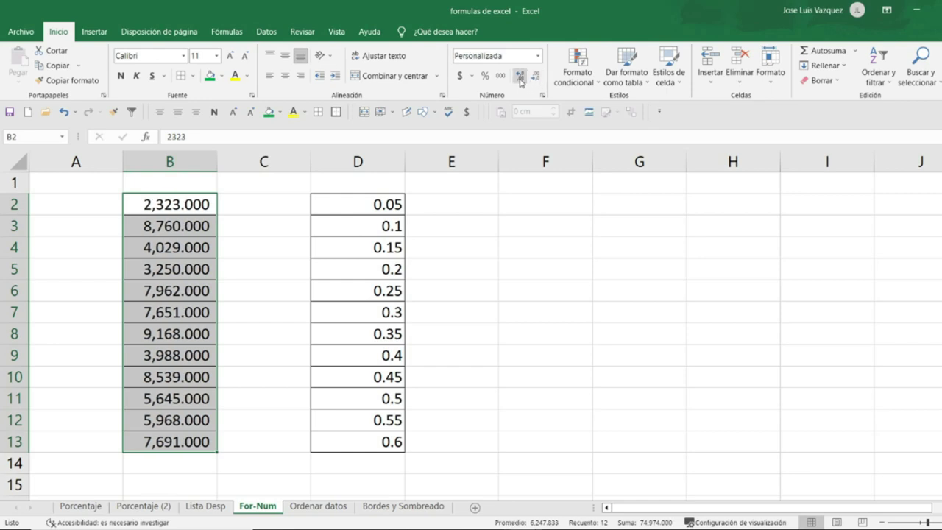
click(520, 78)
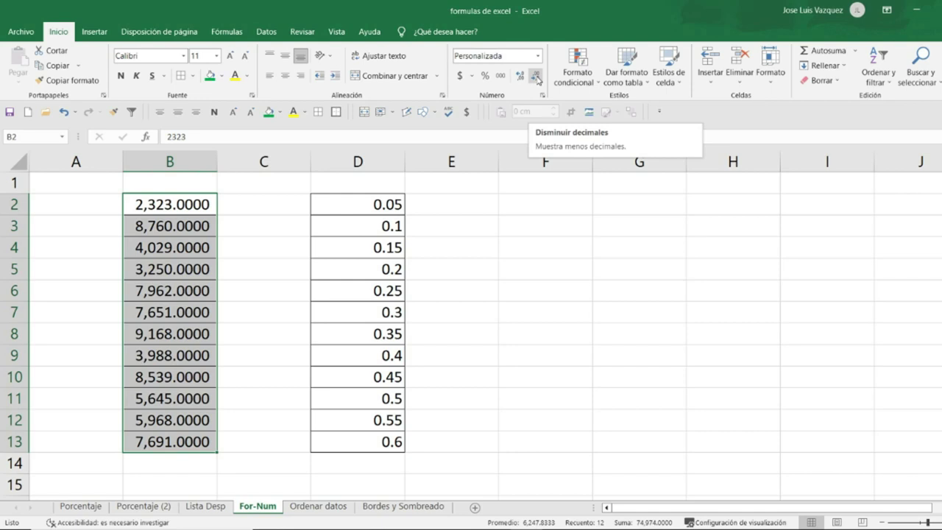
click(537, 78)
click(537, 78)
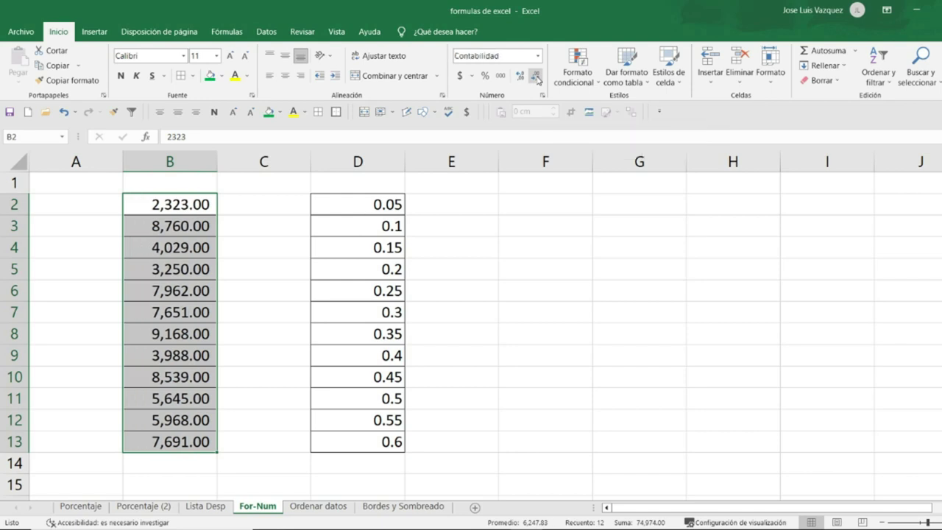
click(537, 78)
click(536, 78)
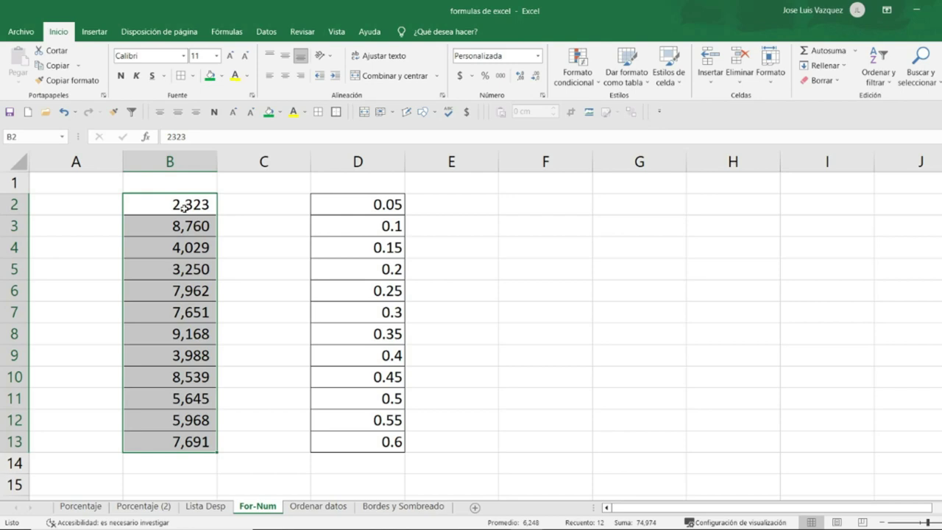
Format column B as dollar accounting with two decimals, browsing the currency symbols without changing them
click(456, 77)
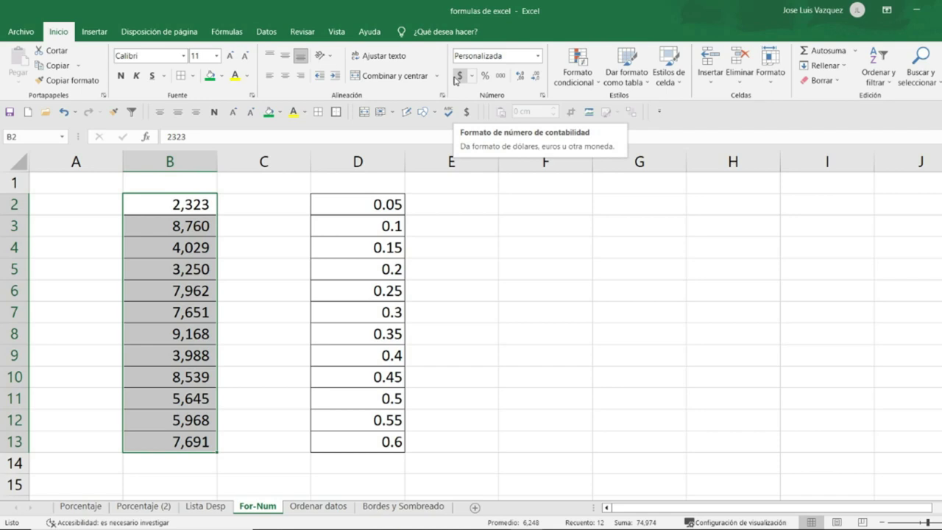
click(459, 76)
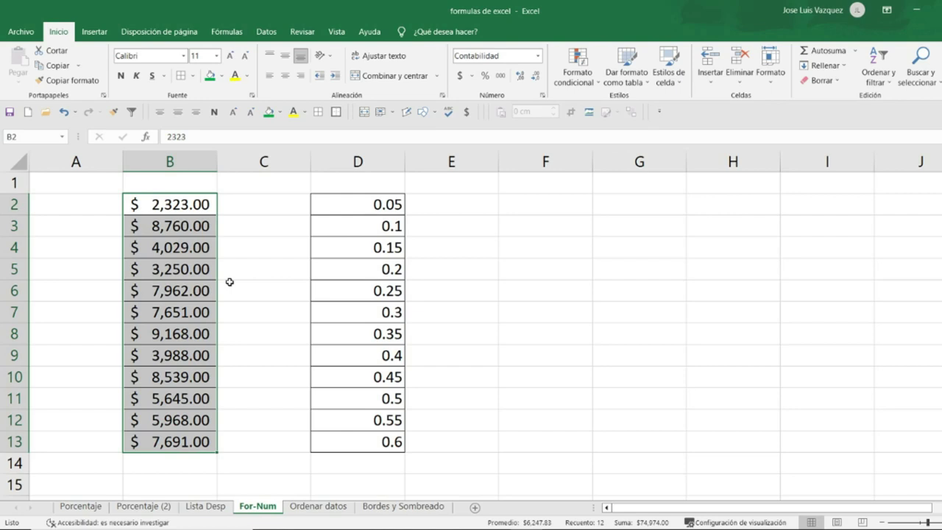
click(473, 78)
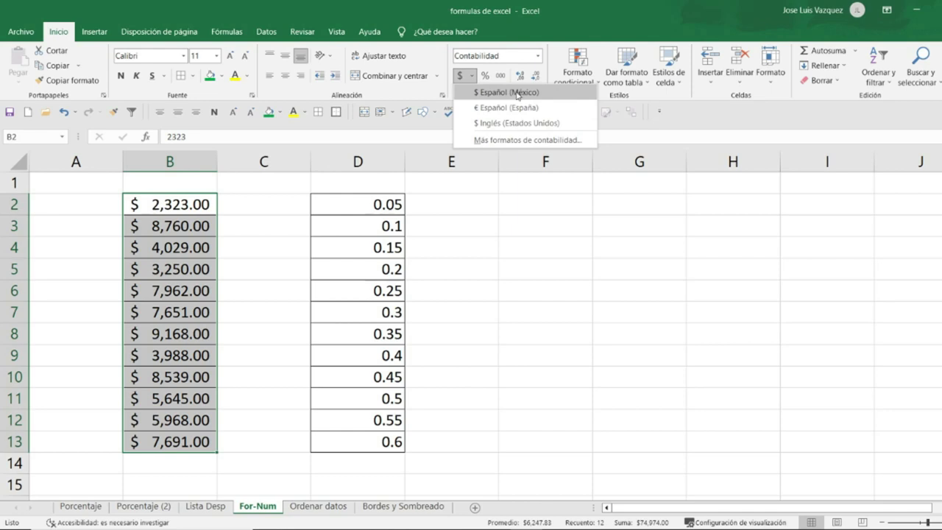
click(515, 140)
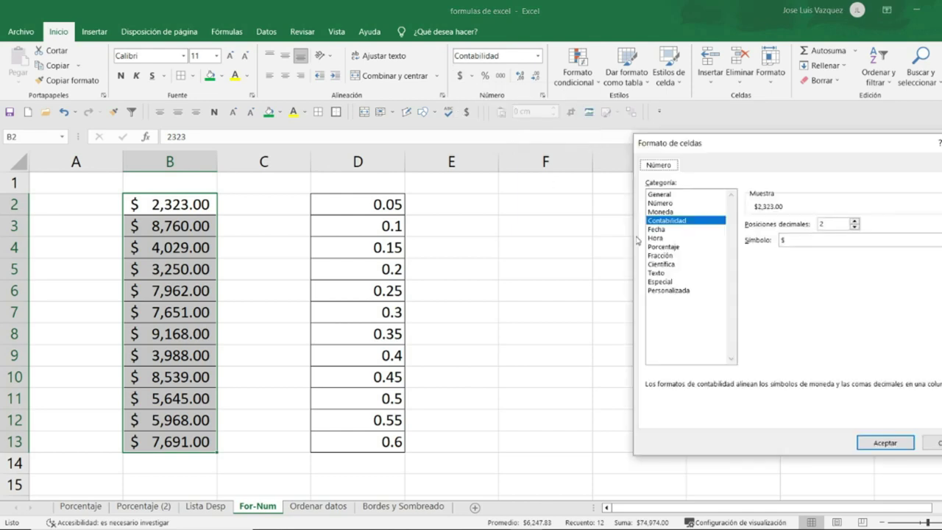
click(810, 240)
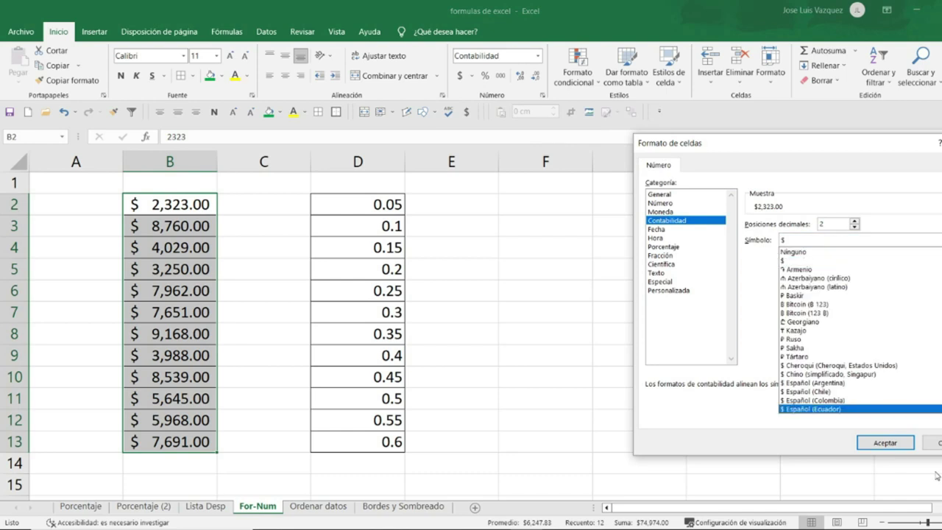
scroll(854, 341, down, 6)
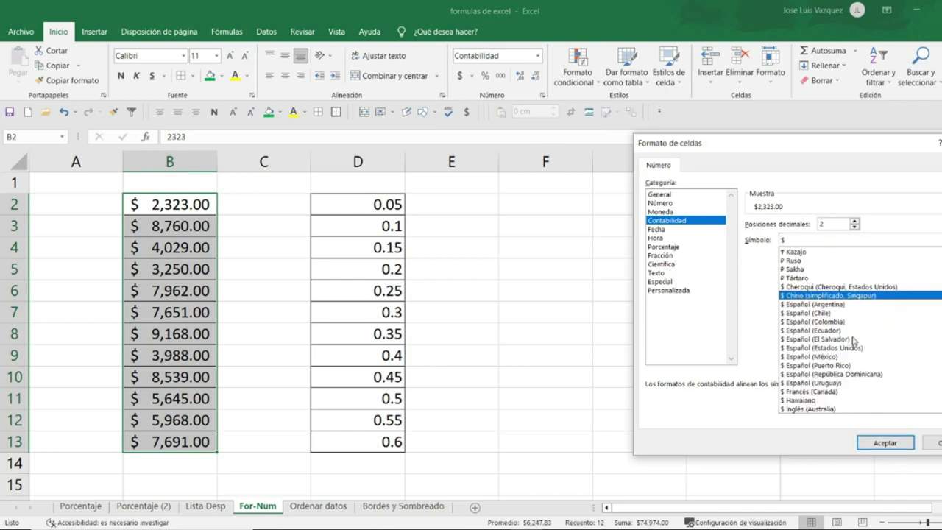
scroll(854, 341, down, 3)
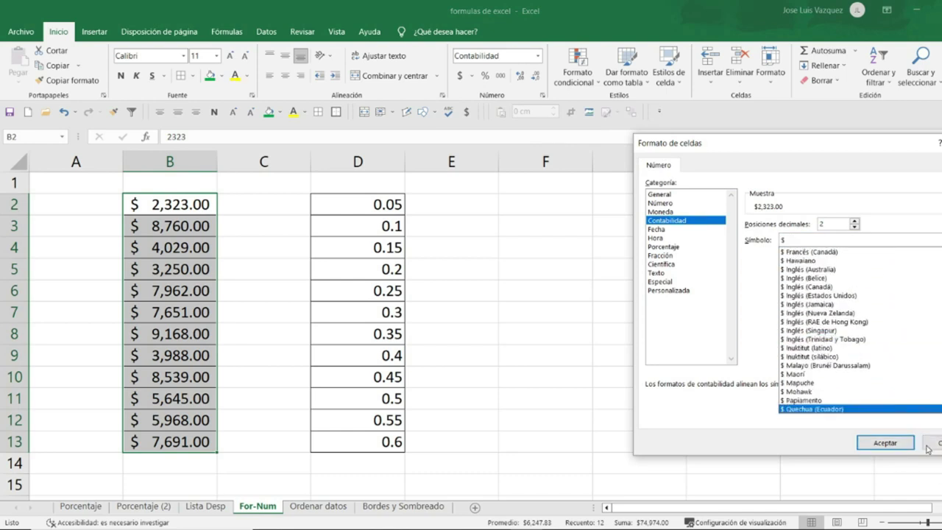
click(939, 440)
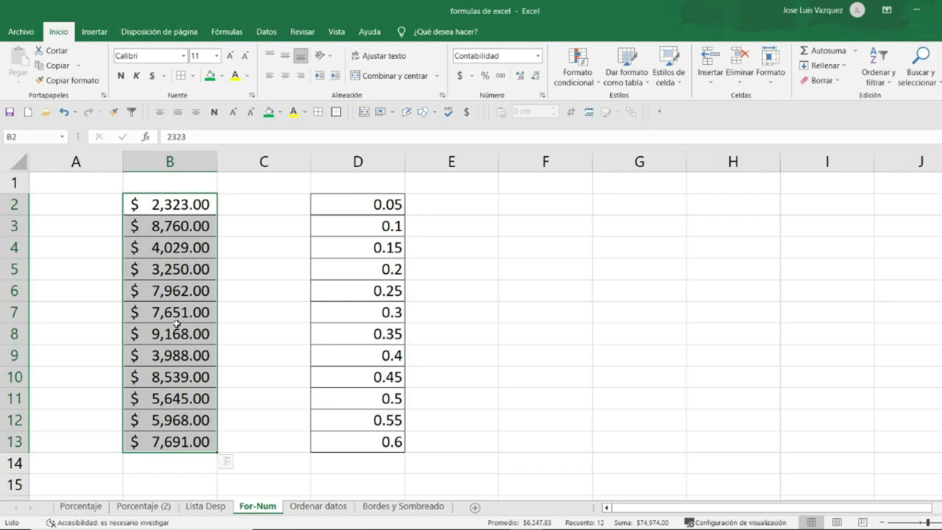
Format D2:D13 as percentages (5% to 60%), undoing once and reapplying the % style
drag(364, 209, 369, 438)
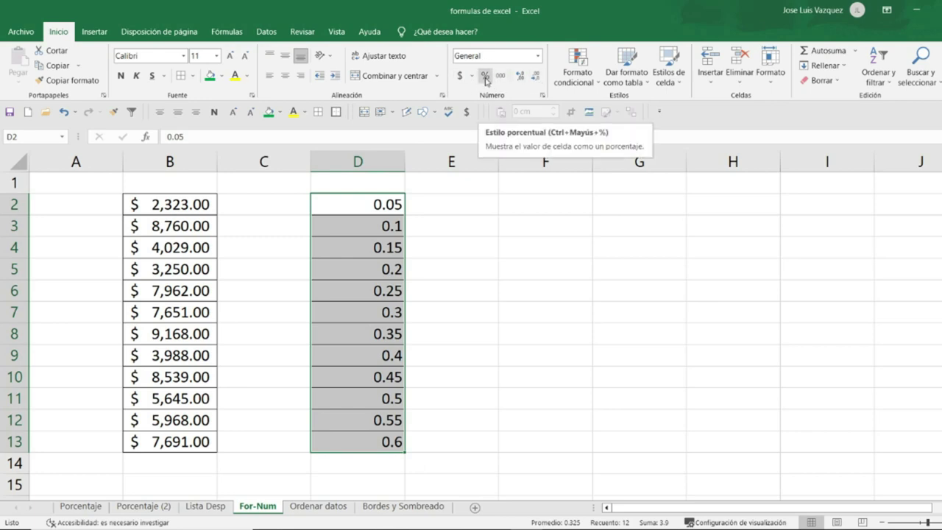
click(486, 78)
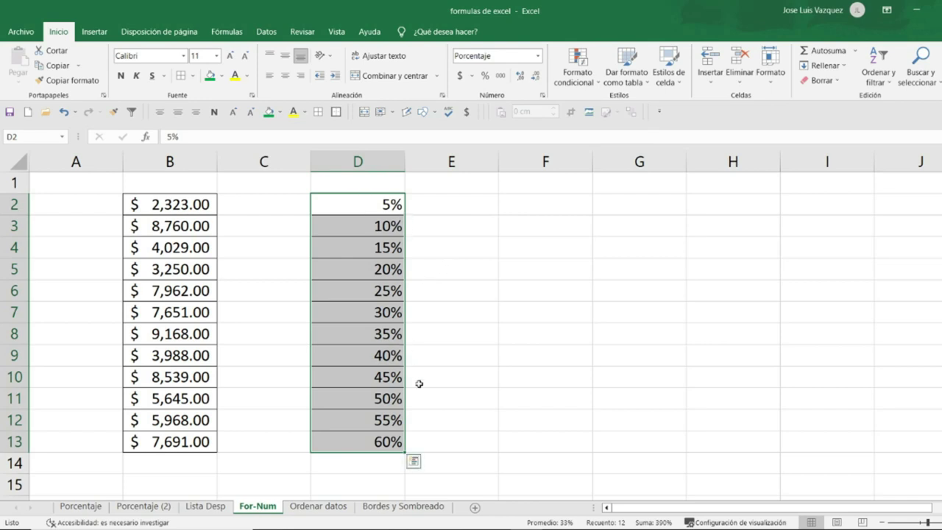
drag(424, 205, 448, 350)
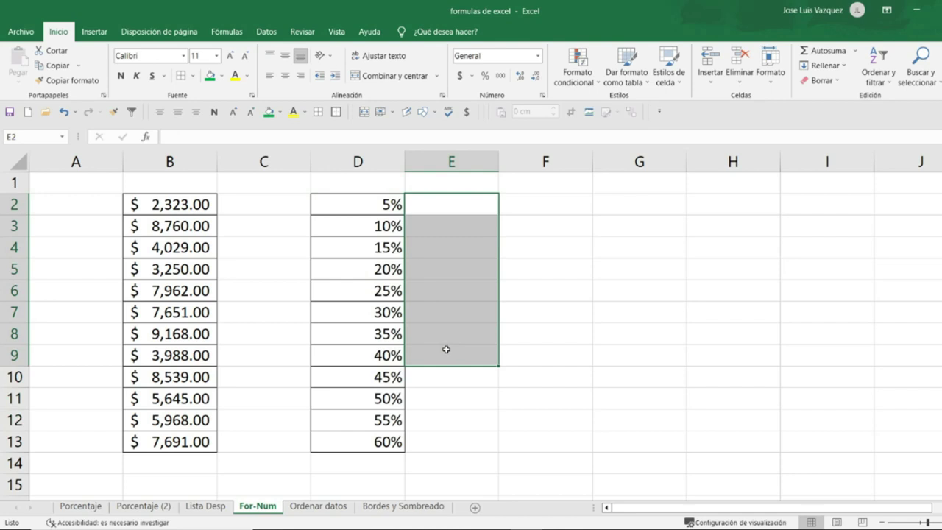
key(ctrl+z)
click(429, 225)
click(379, 209)
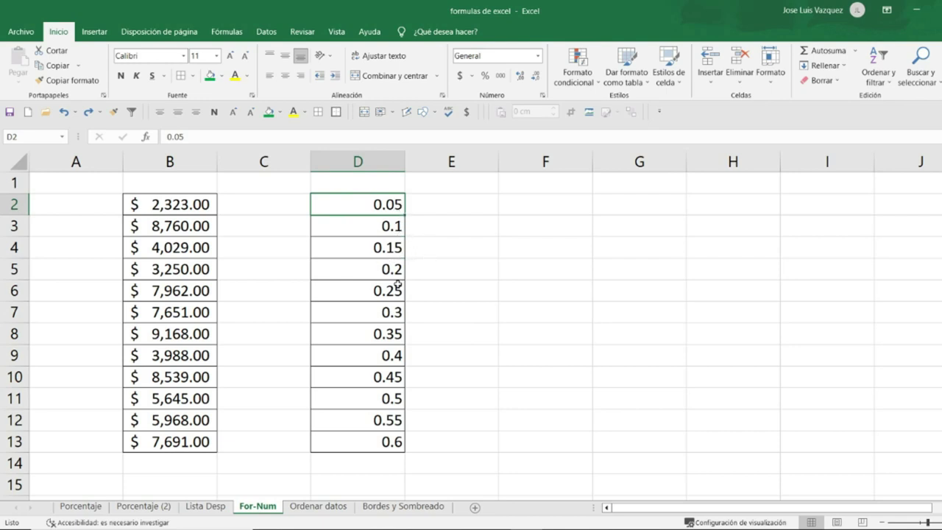
drag(387, 201, 380, 439)
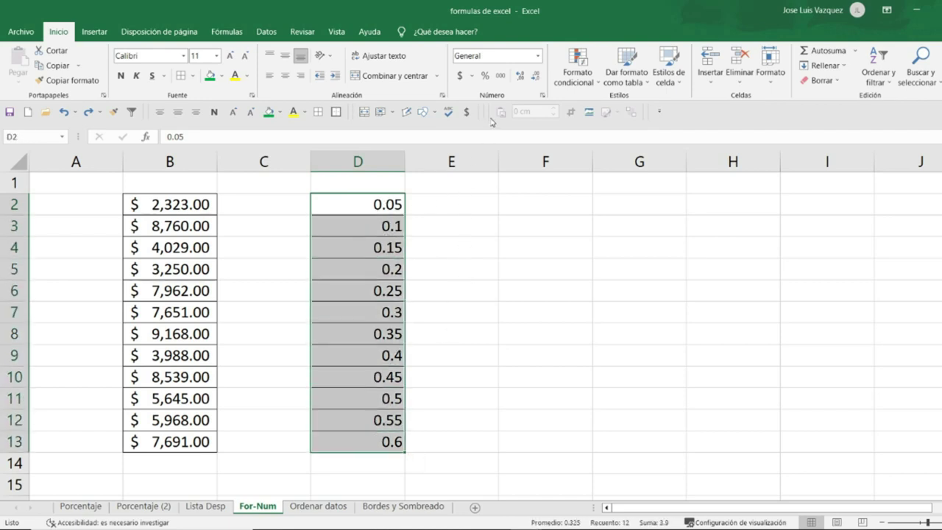
click(484, 77)
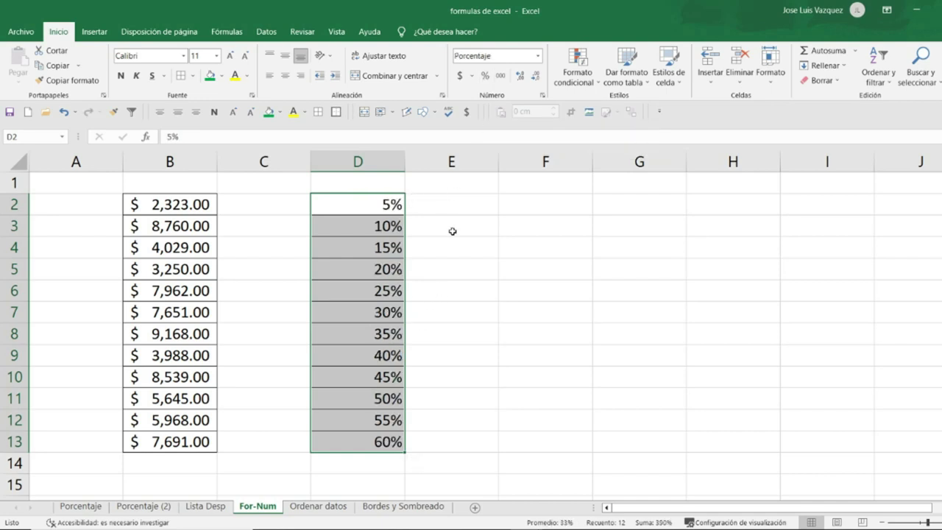
Enter 2 in cell E2 and format it as a percentage so it reads 200%
click(452, 231)
click(446, 210)
text(2)
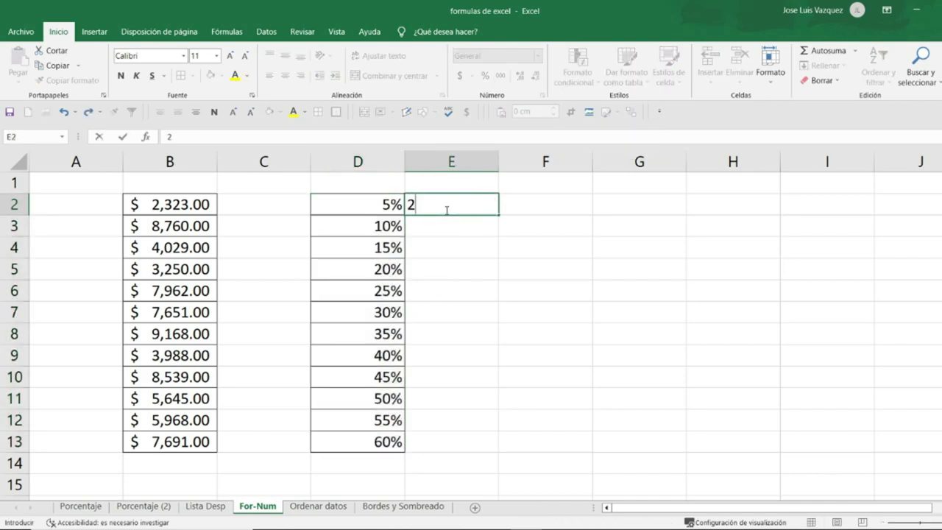
click(437, 227)
click(436, 204)
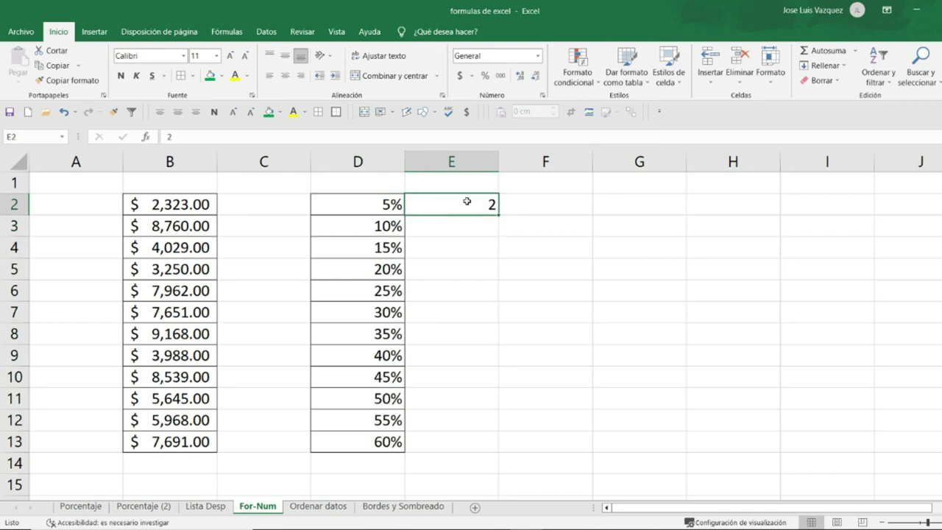
click(485, 77)
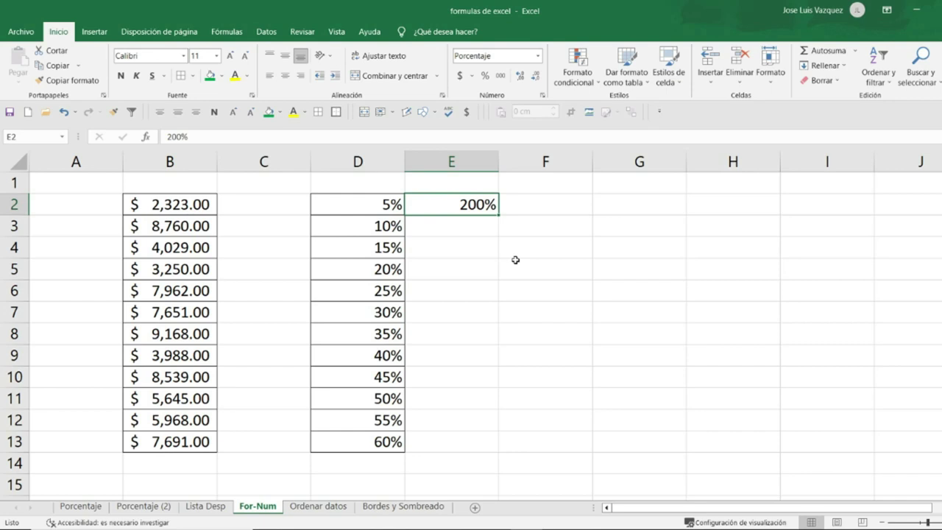
drag(386, 209, 381, 442)
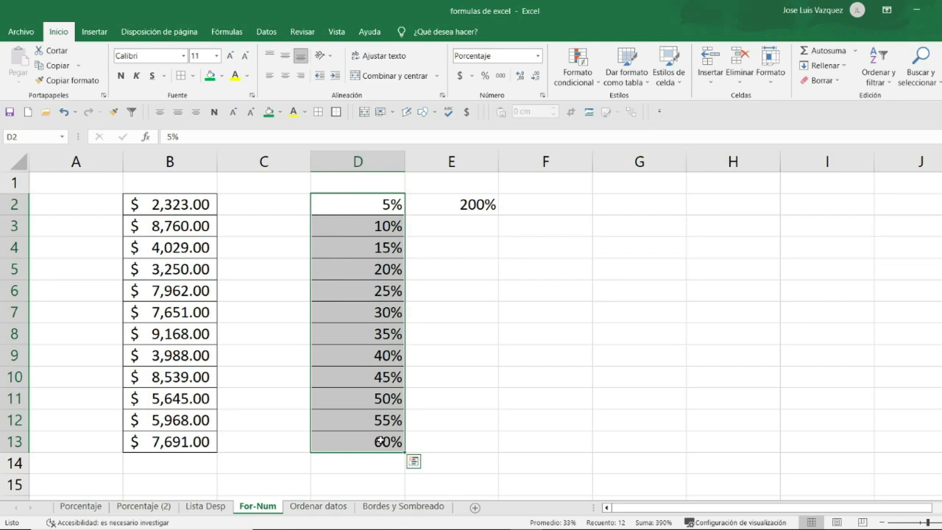
click(521, 76)
click(527, 82)
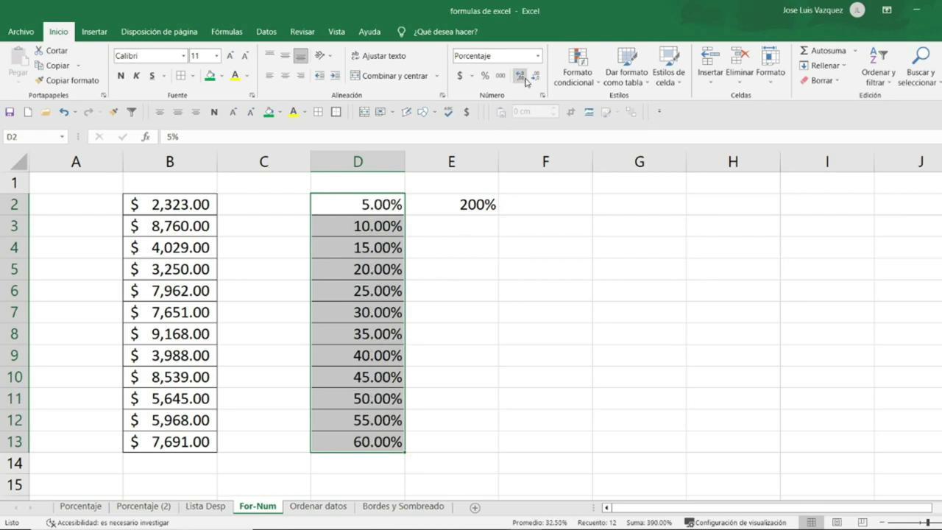
click(535, 76)
click(535, 77)
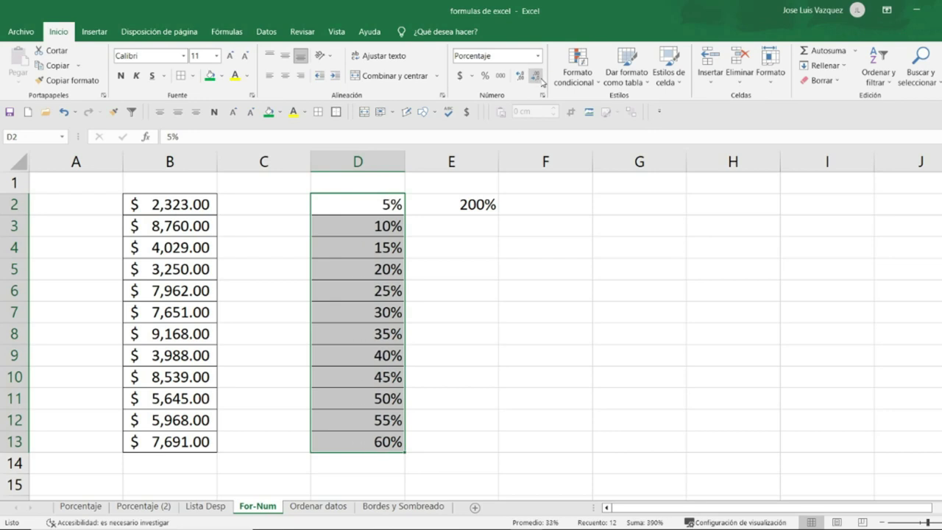
click(576, 296)
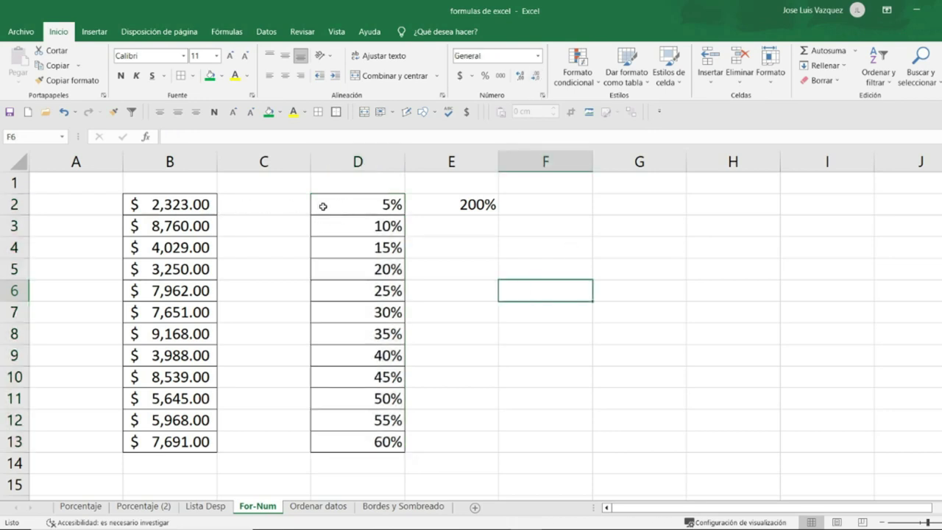
drag(321, 207, 339, 286)
drag(197, 206, 195, 356)
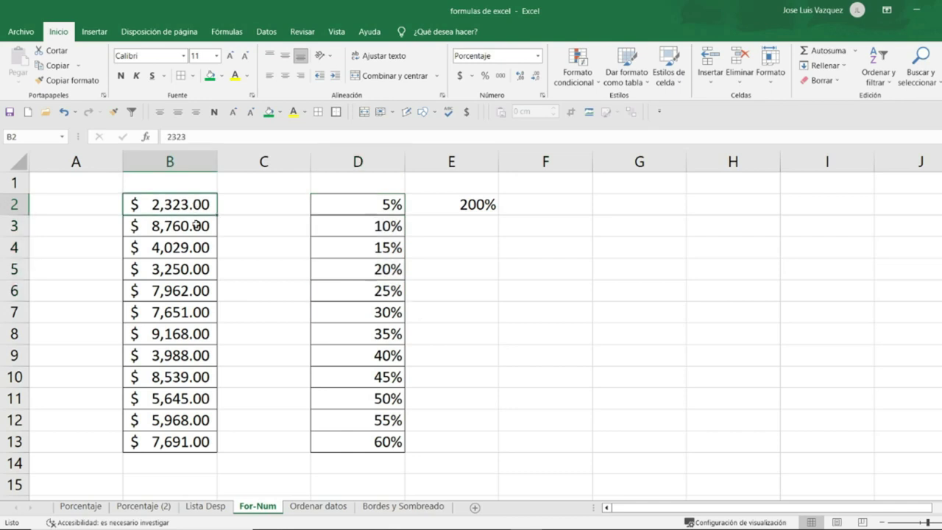
drag(357, 206, 360, 356)
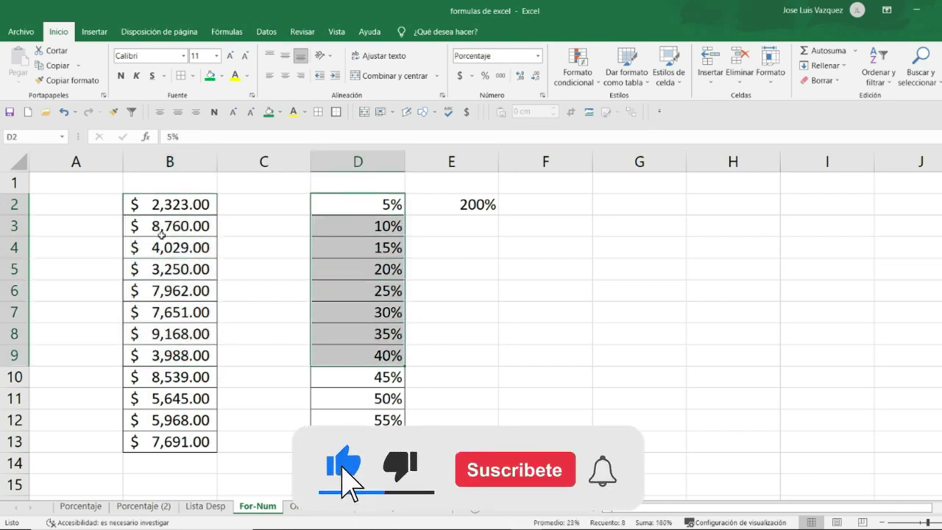
drag(170, 207, 188, 442)
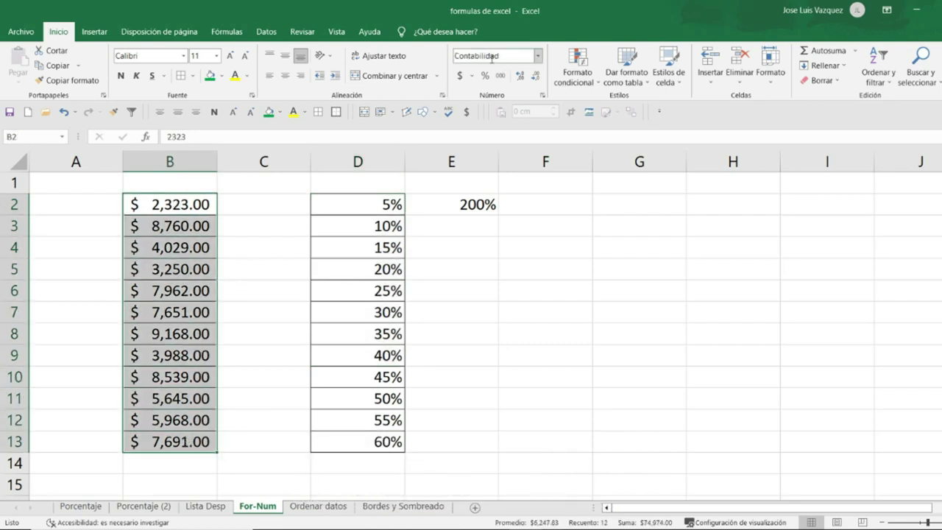
click(543, 97)
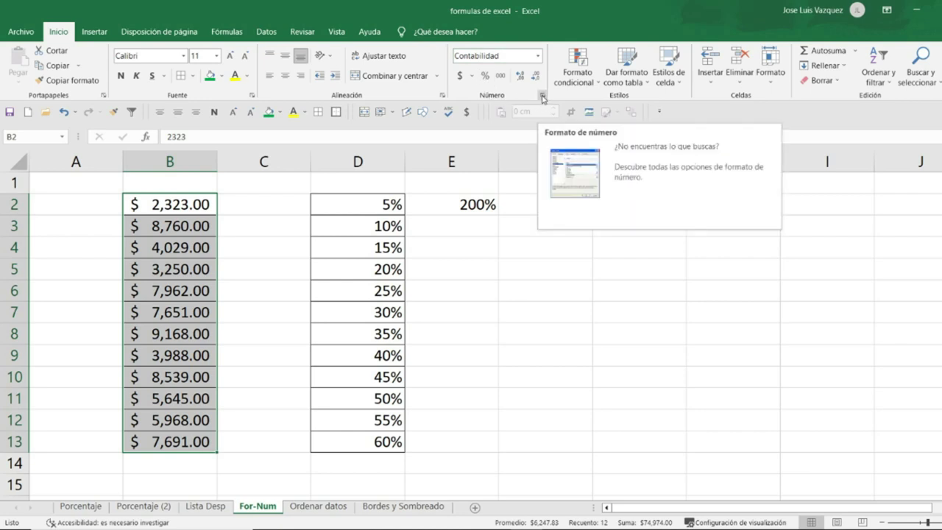
In Format Cells, raise column B's decimal places to 5
click(542, 97)
drag(788, 150, 570, 176)
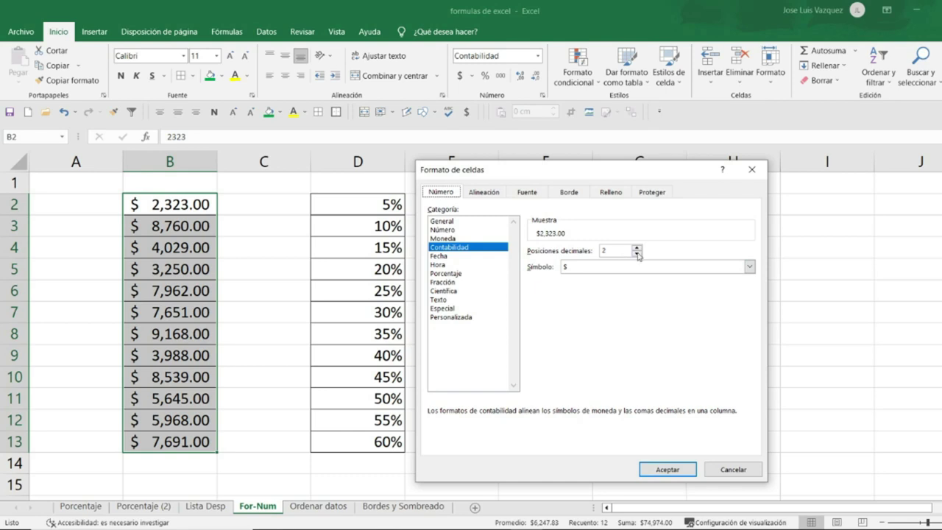
click(638, 249)
click(638, 248)
click(637, 249)
click(636, 267)
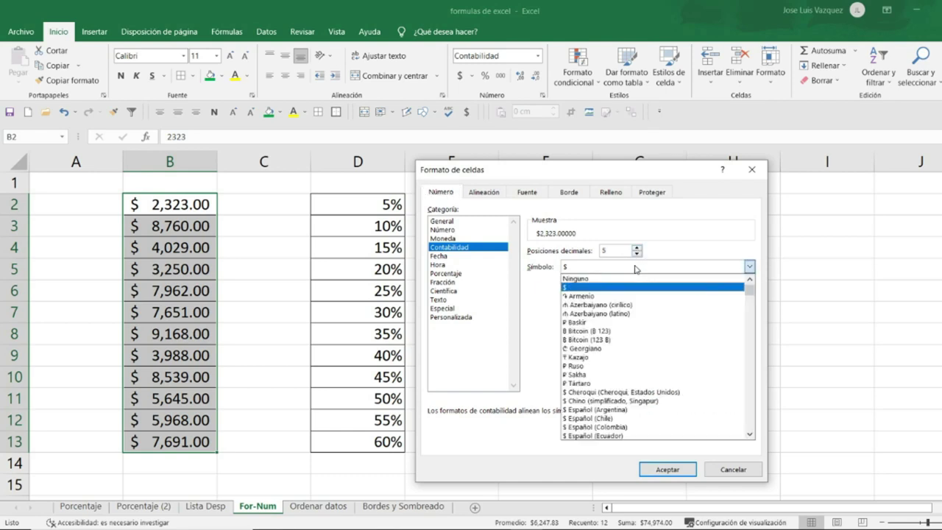
click(636, 268)
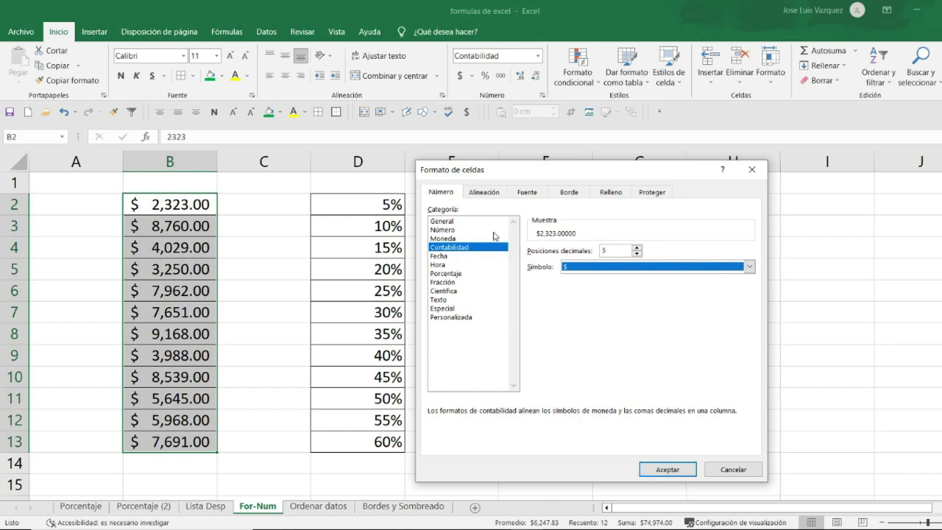
Look through the alignment, font, border, fill and protection settings, then choose the Número category
click(491, 195)
click(527, 193)
click(569, 193)
click(611, 193)
click(648, 193)
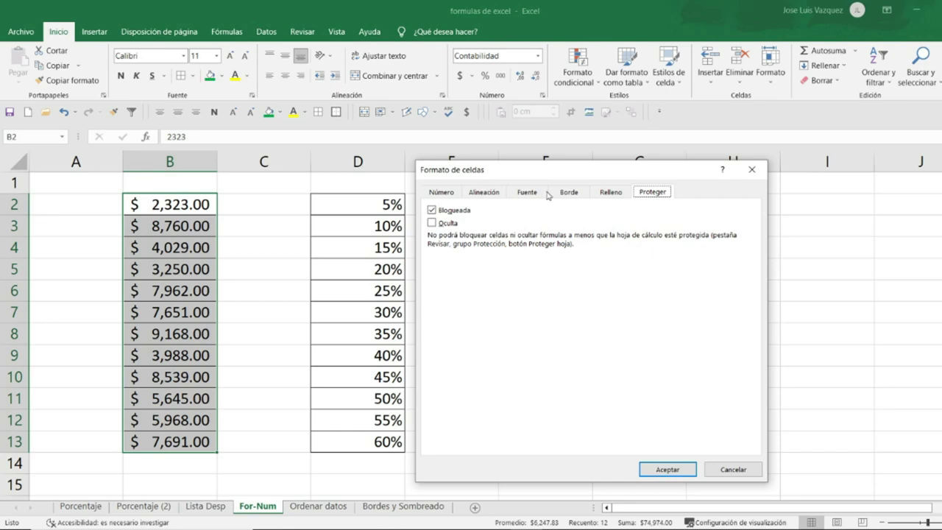
click(442, 193)
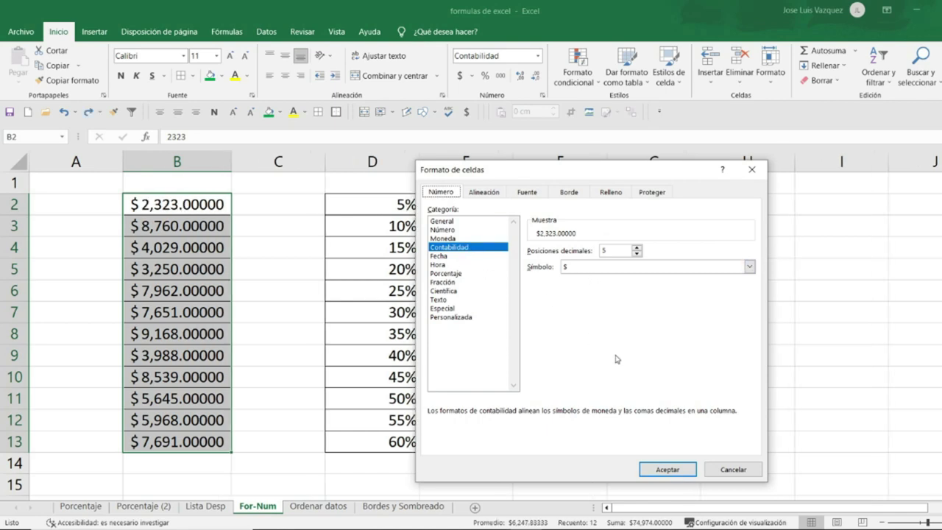
click(449, 231)
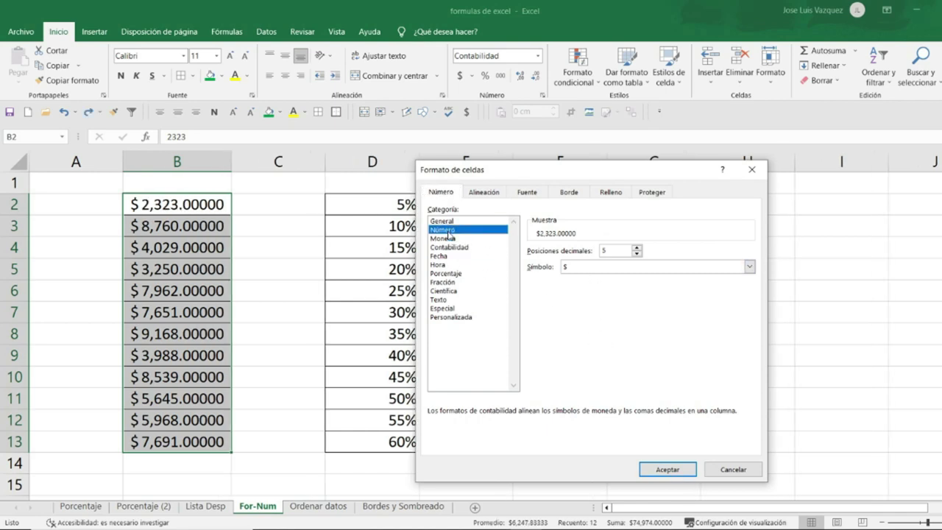
Apply the Número format to column B and reduce B2:B13 to two decimals, e.g. 2,323.00
click(666, 469)
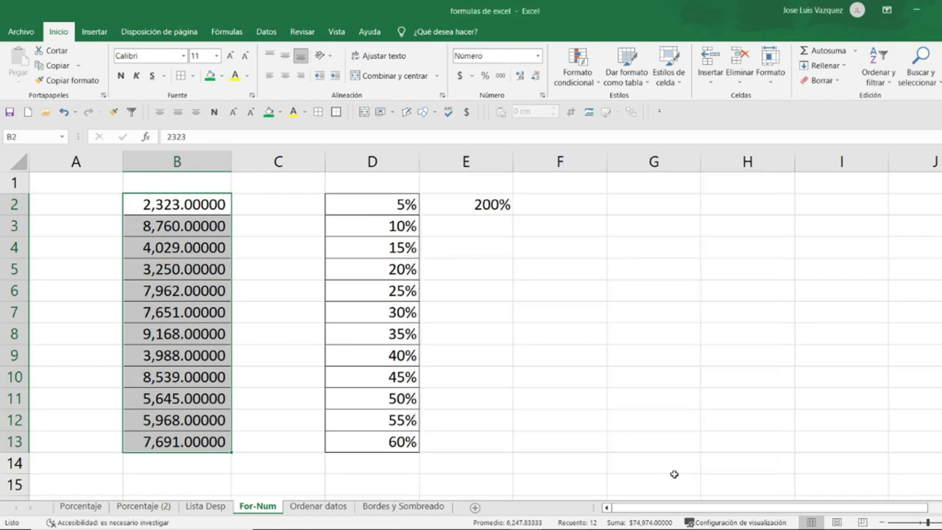
click(160, 206)
drag(160, 206, 182, 439)
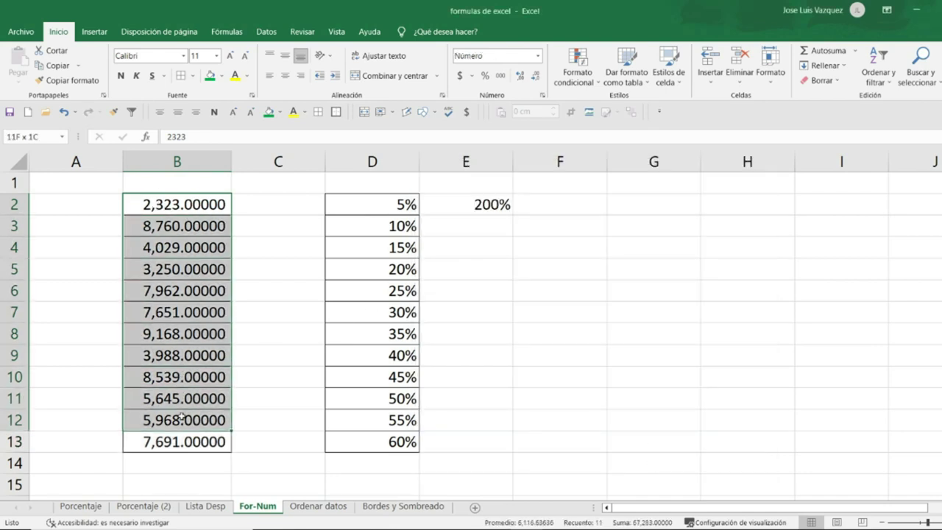
click(535, 76)
click(535, 76)
click(535, 75)
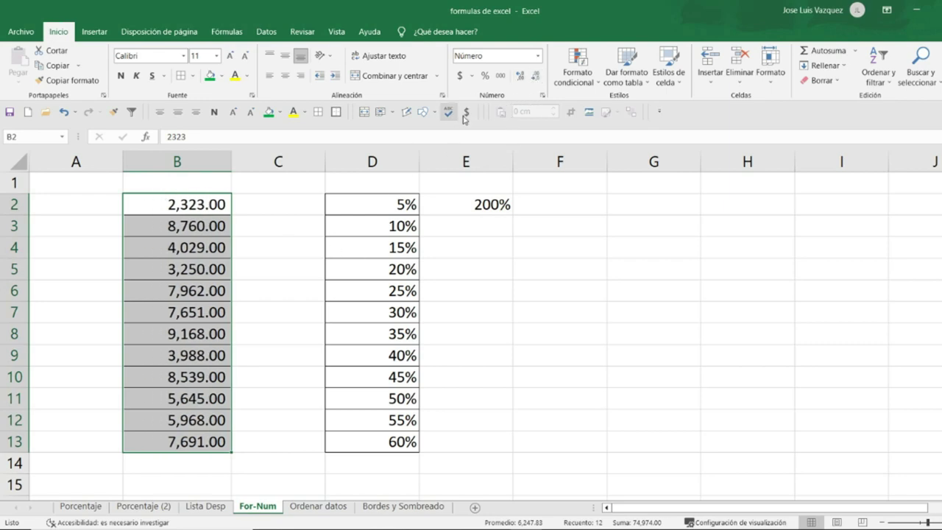
click(542, 95)
Set column B's negative numbers to red with a minus sign (-1,234.10) and apply it
drag(552, 169, 425, 148)
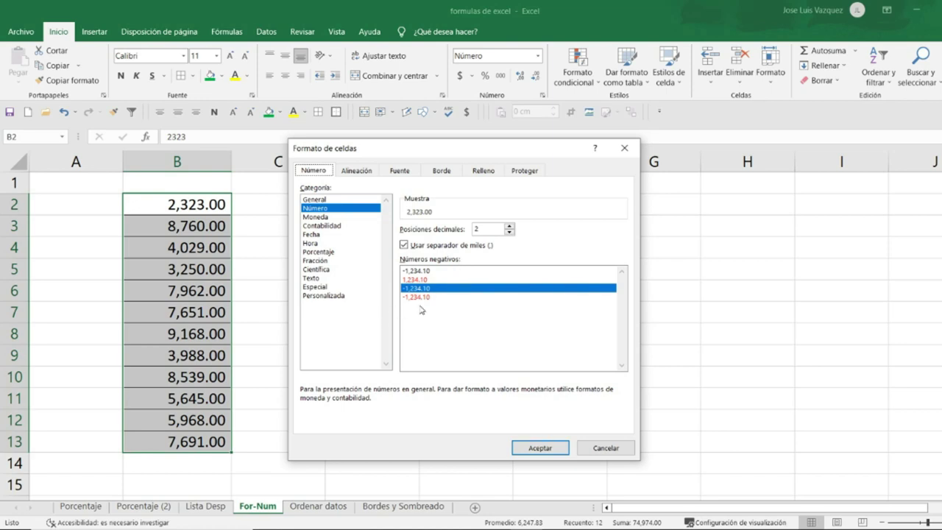
click(409, 279)
click(429, 289)
click(424, 299)
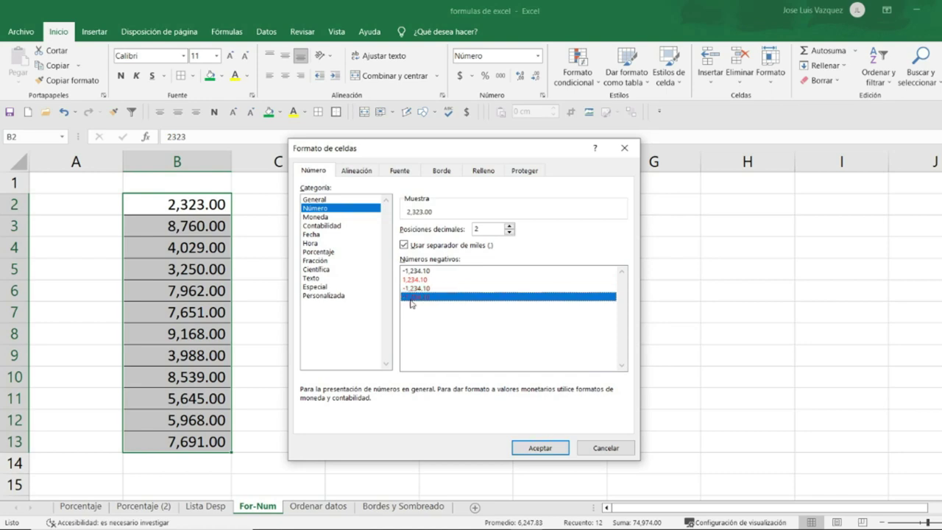
click(518, 449)
Make B7 negative, -7,651.00, so it displays in red
click(157, 352)
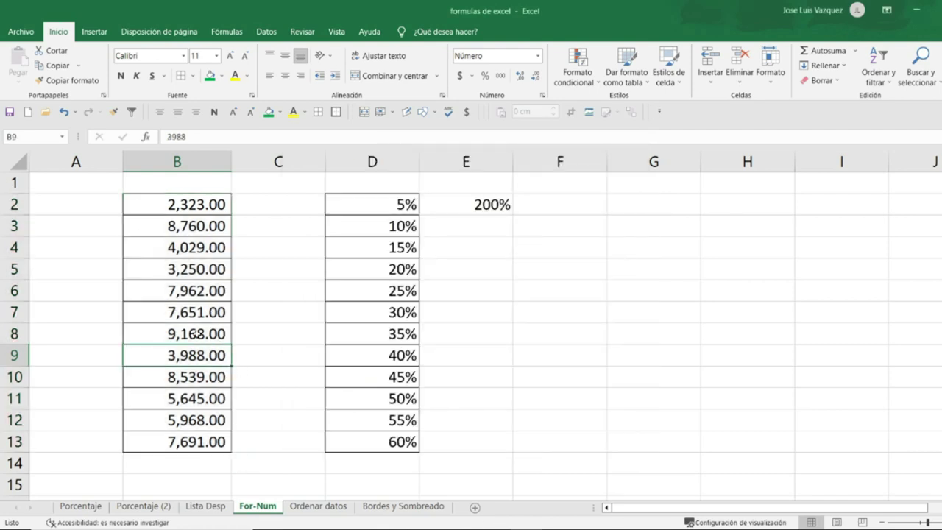
double_click(156, 314)
text(-)
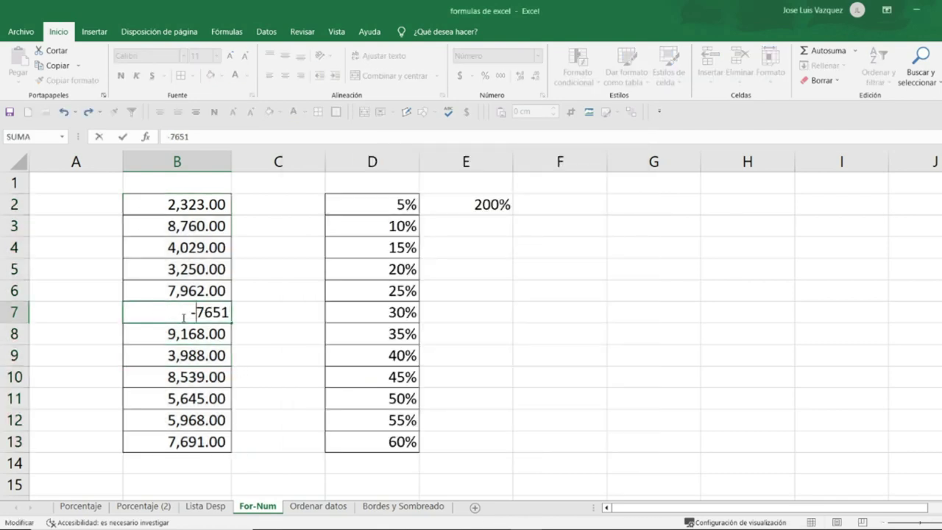
key(Return)
click(254, 340)
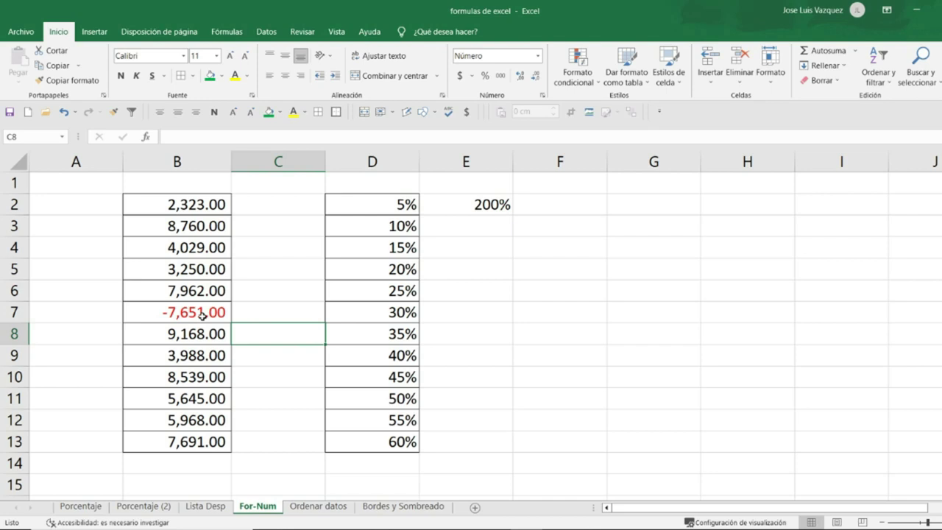